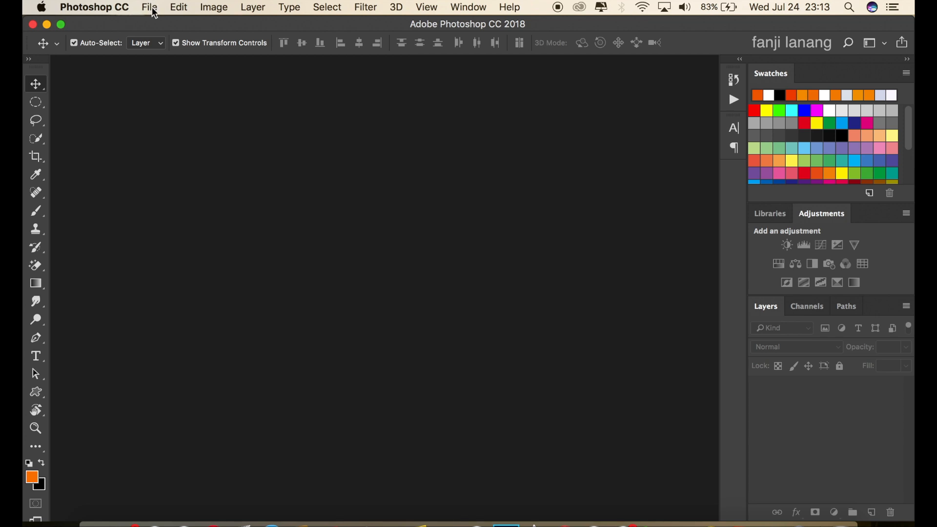
Open IMG_0469.jpg from the Desktop and duplicate its Background layer.
left_click(157, 42)
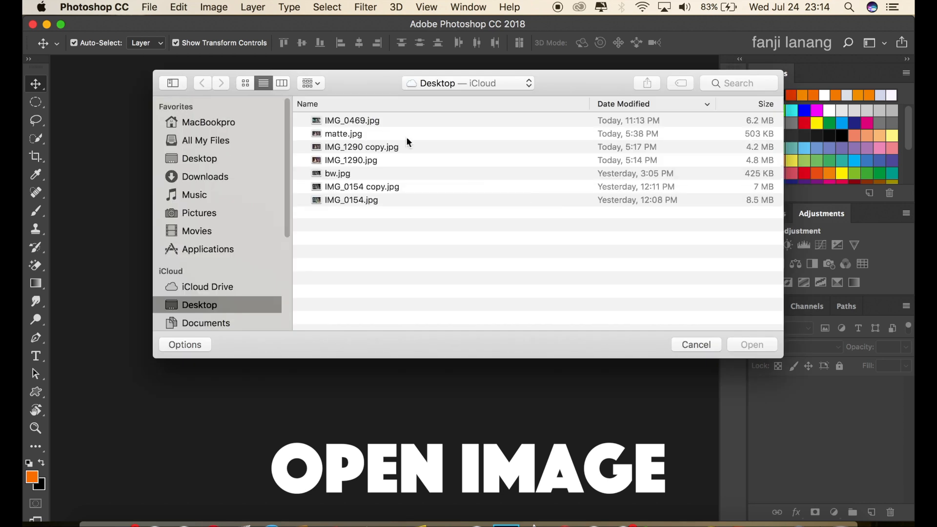
left_click(400, 124)
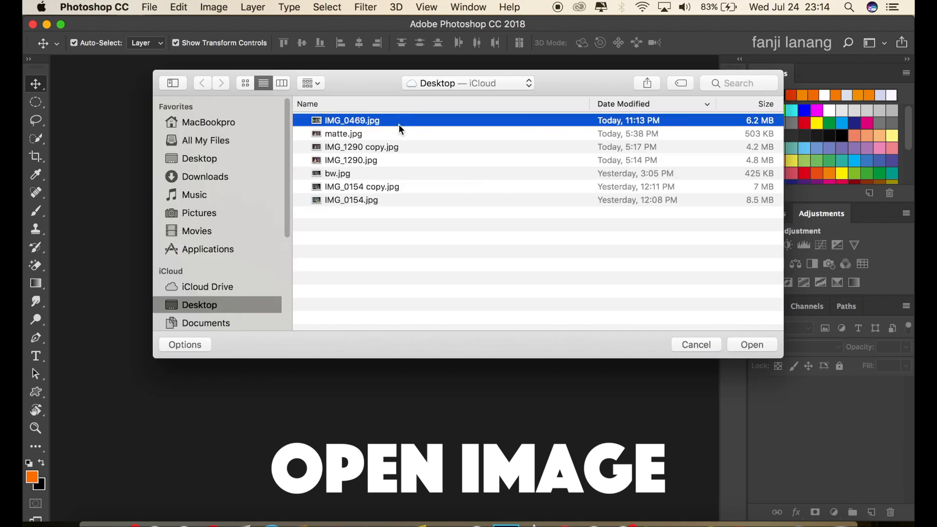
left_click(761, 348)
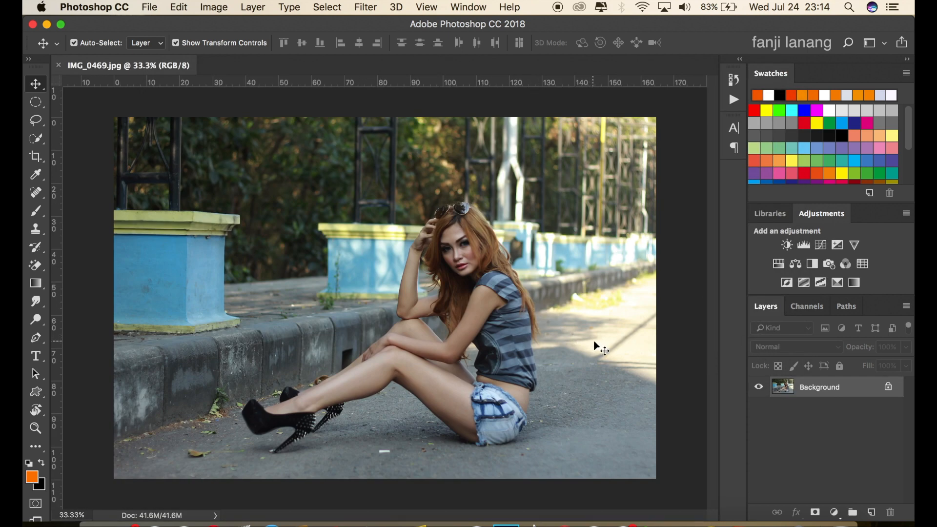
left_click_drag(781, 388, 879, 513)
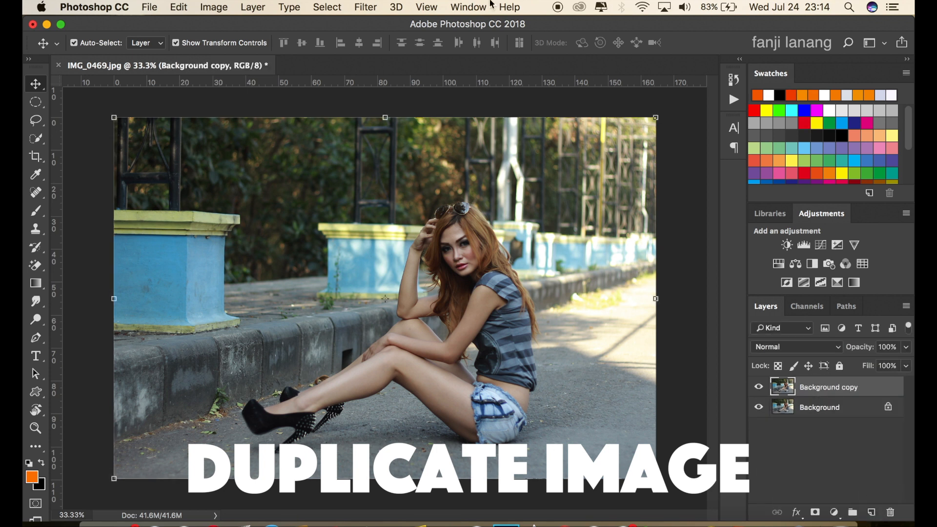
Apply the Shadows/Highlights adjustment to the duplicated layer with a shadows amount of 35% and a highlights amount of 0%.
left_click(207, 7)
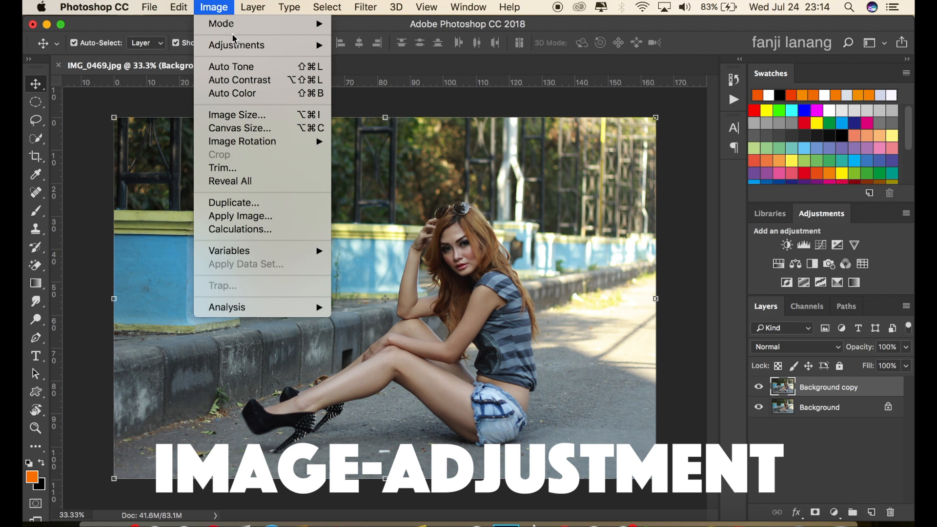
mouse_move(260, 51)
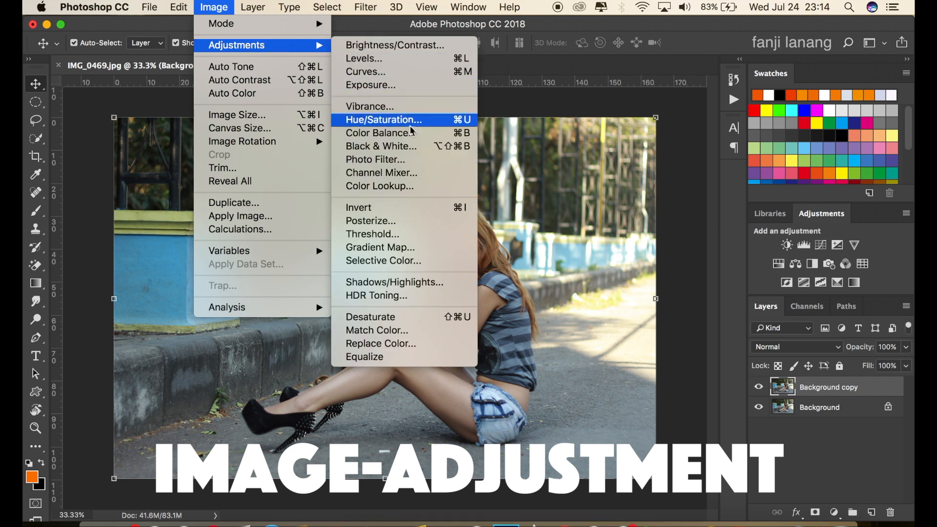
left_click(424, 282)
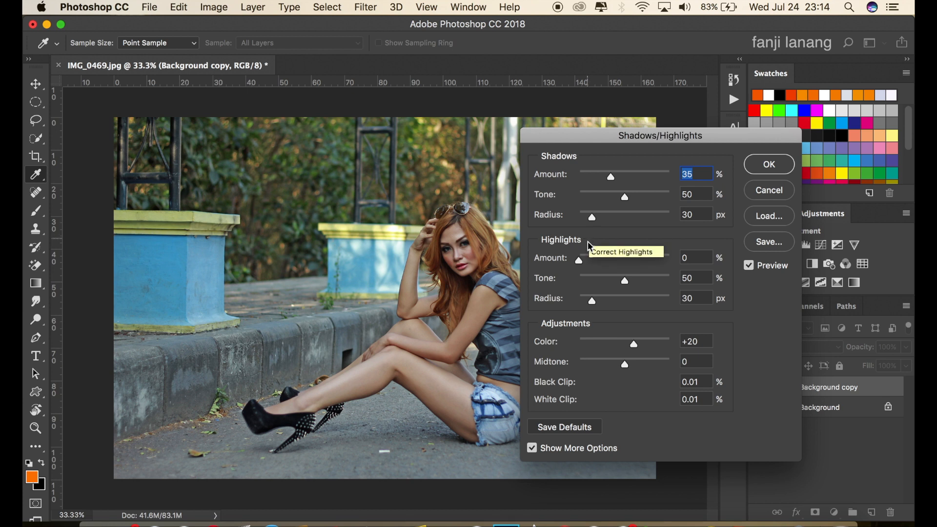
left_click(532, 449)
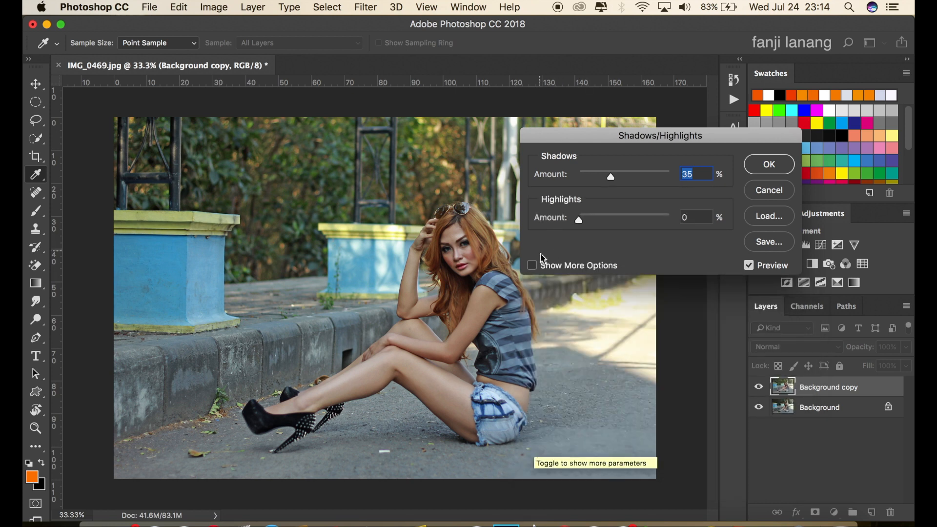
left_click(534, 265)
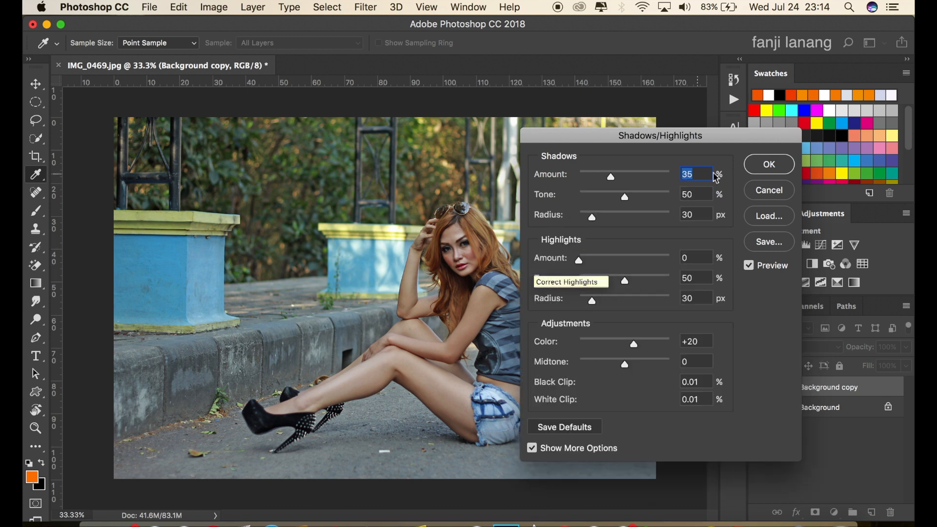
left_click(767, 166)
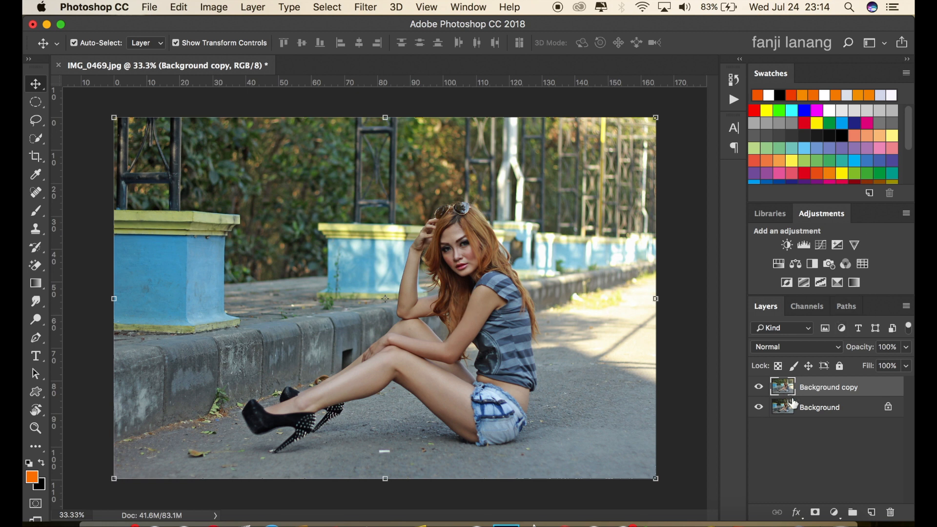
Add a Selective Color adjustment layer with its blend mode set to Screen and its opacity lowered to about 68%.
left_click(835, 512)
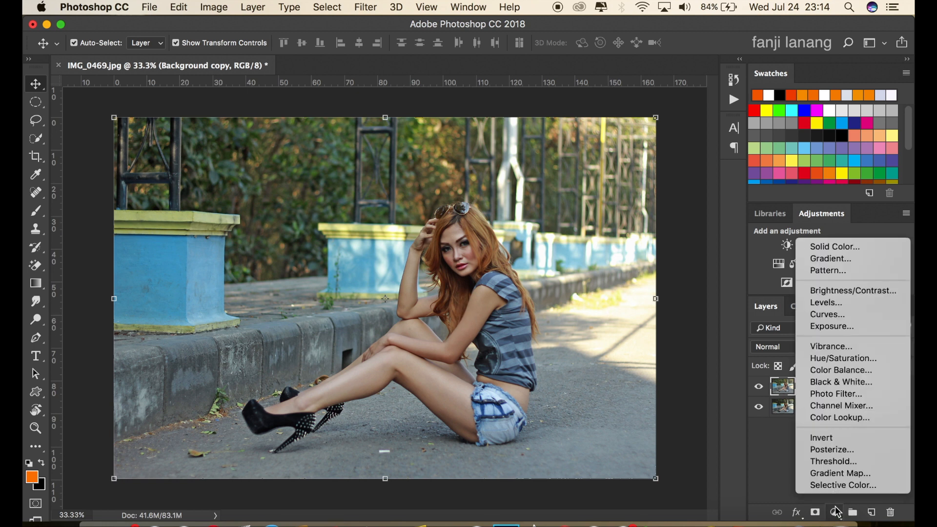
left_click(843, 485)
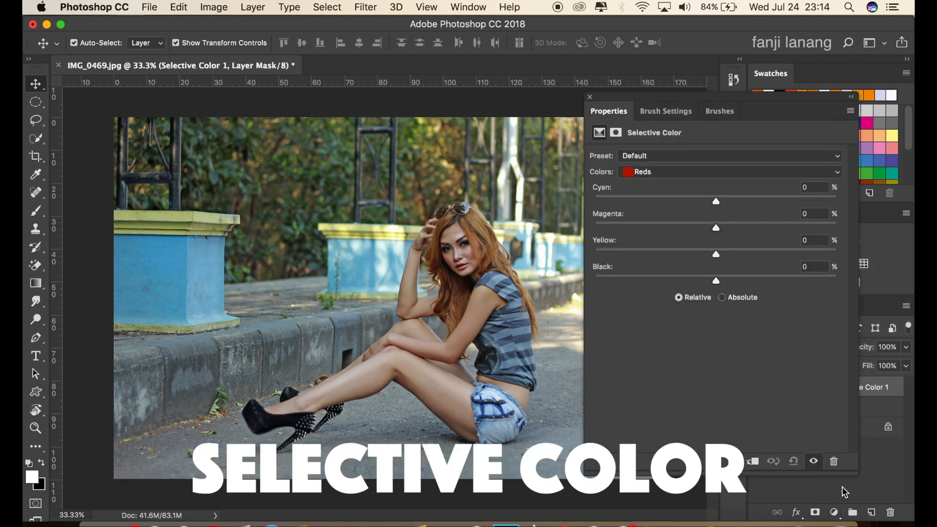
left_click(590, 96)
left_click(773, 346)
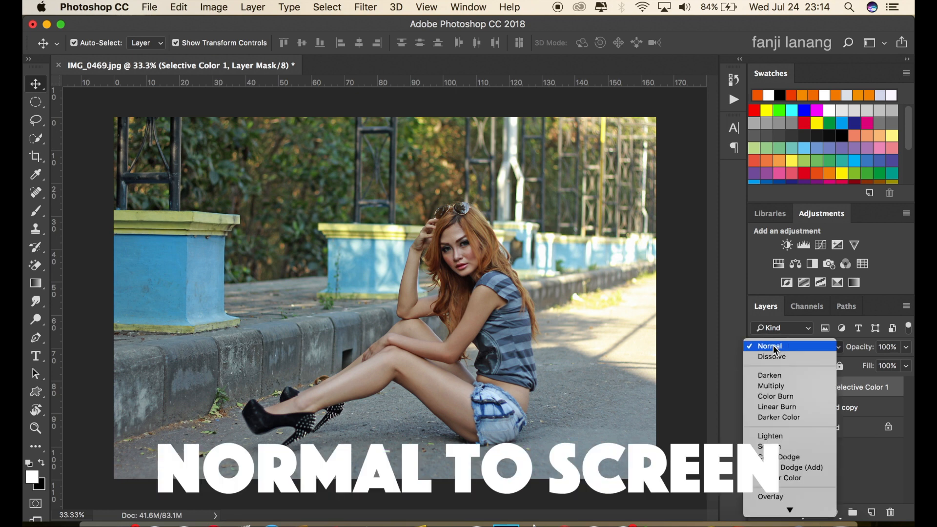
left_click(782, 445)
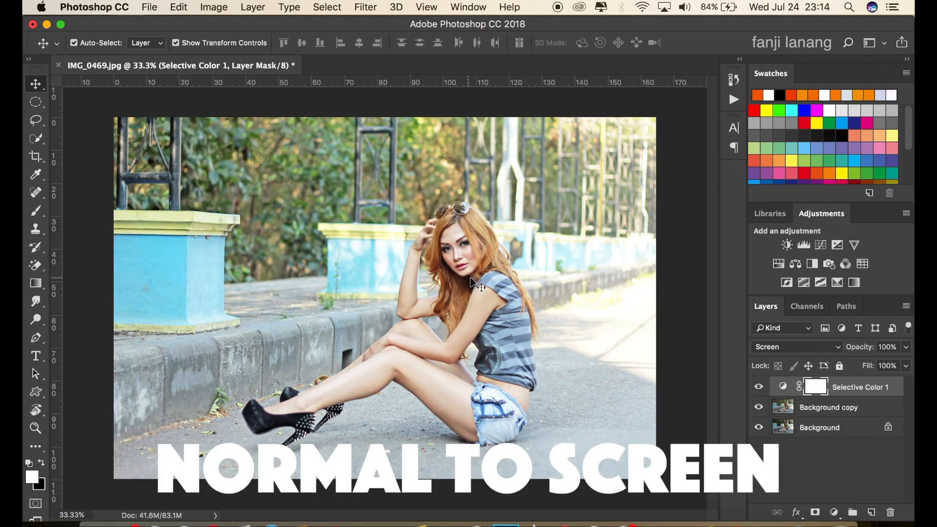
left_click_drag(906, 353, 884, 365)
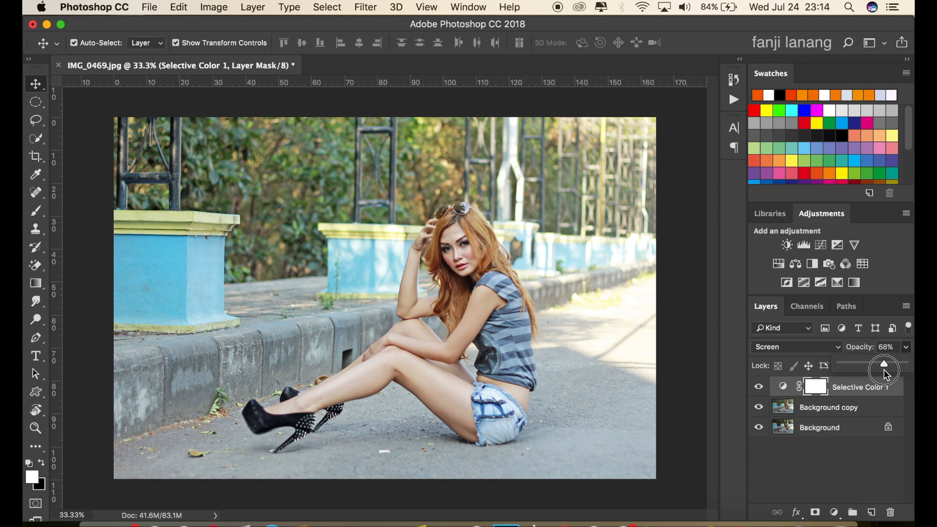
left_click_drag(884, 371, 885, 370)
Add a Curves adjustment layer that brightens the midtones, with the RGB curve point at input 116, output 143.
left_click(836, 513)
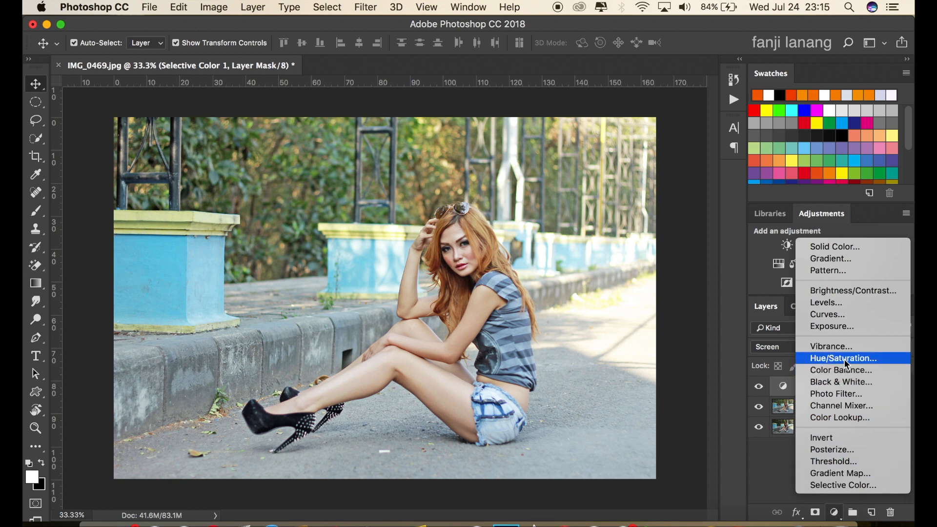
left_click(863, 315)
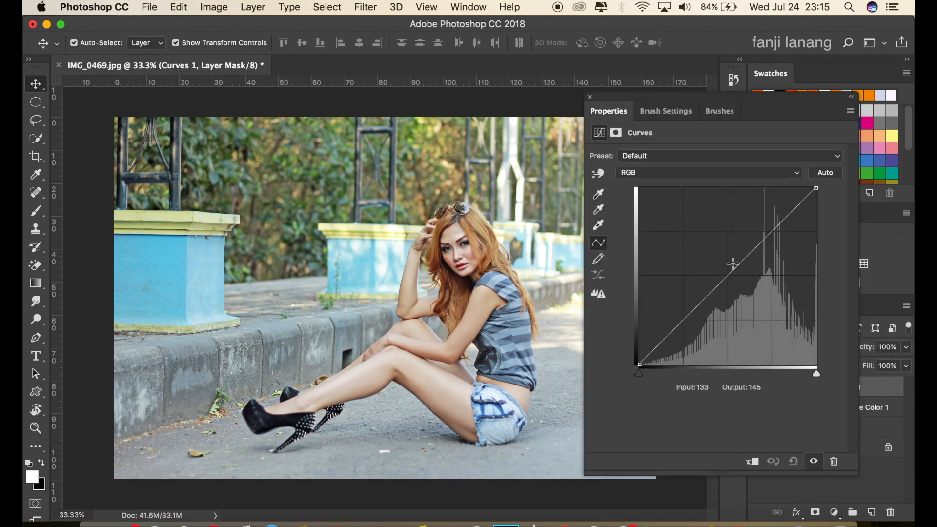
mouse_move(728, 264)
left_mouse_down()
mouse_move(730, 249)
mouse_move(711, 256)
mouse_move(720, 266)
left_mouse_up()
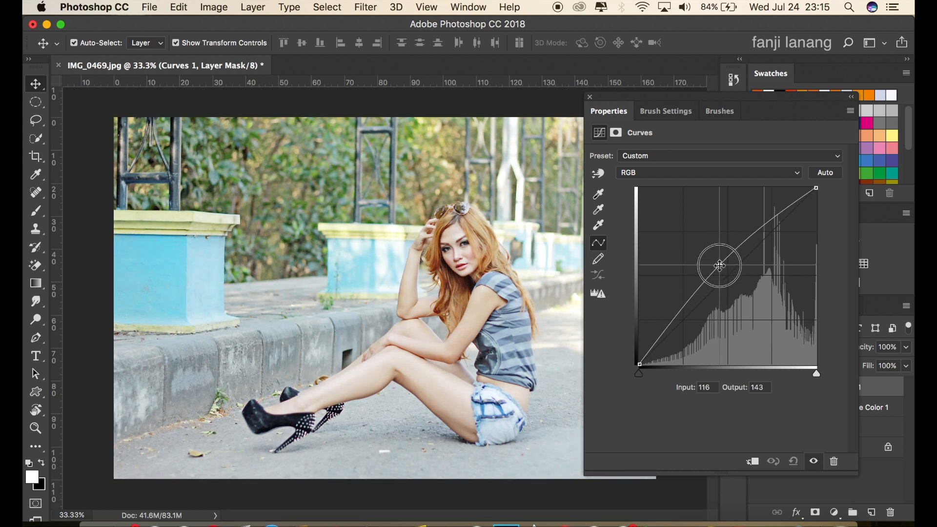
left_click(590, 97)
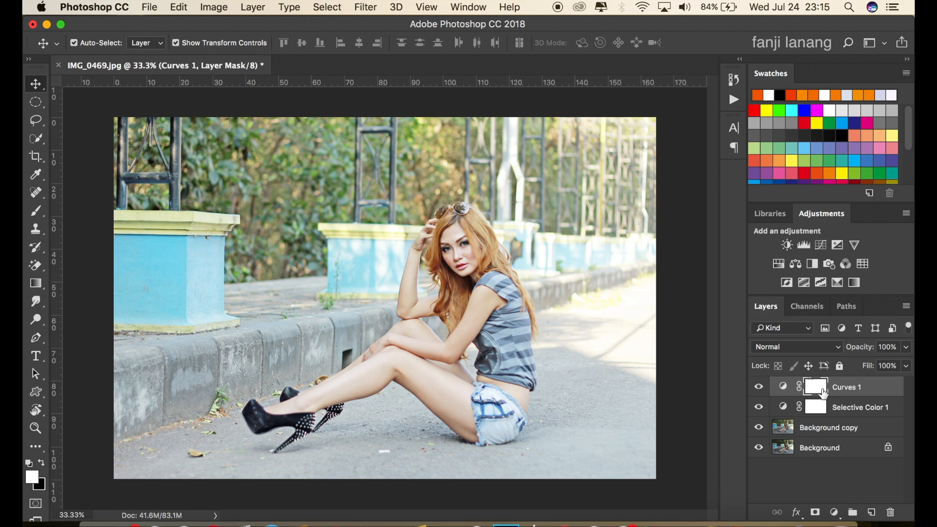
Invert the mask of the brightening Curves layer to black.
left_click(213, 9)
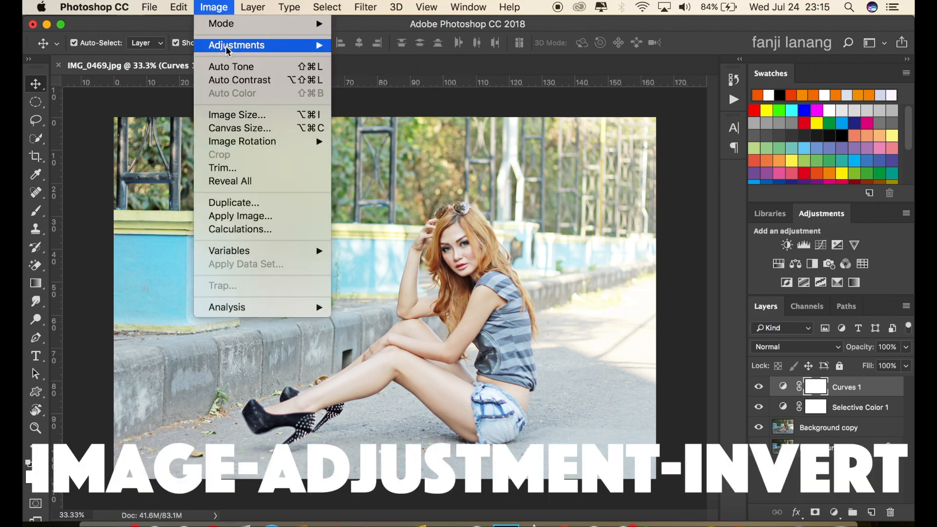
mouse_move(227, 49)
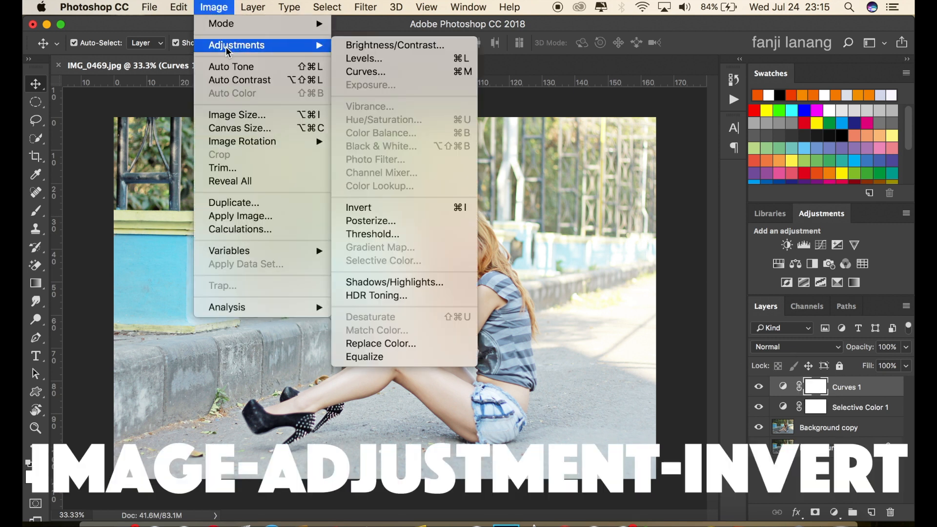
left_click(388, 207)
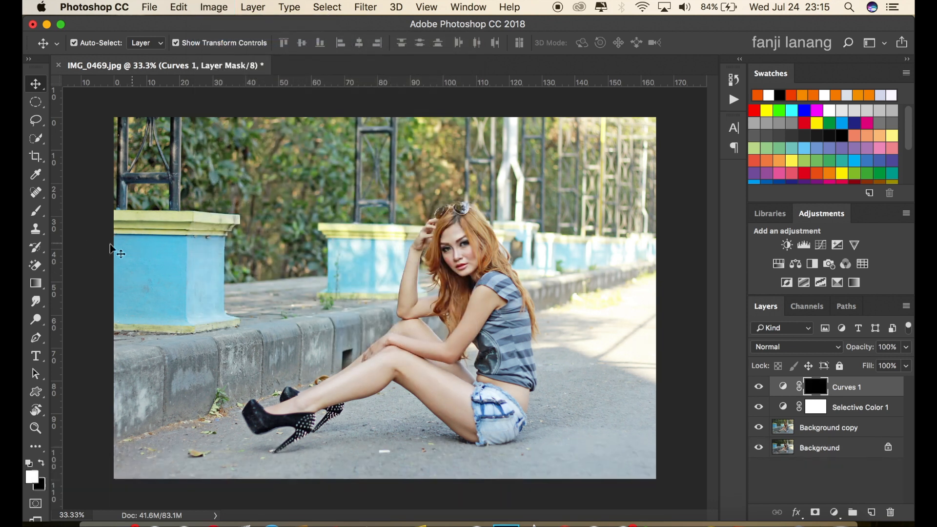
Draw white-to-transparent radial gradients at 74% opacity over the woman on the Curves mask, and toggle the layer's visibility to compare.
left_click(36, 284)
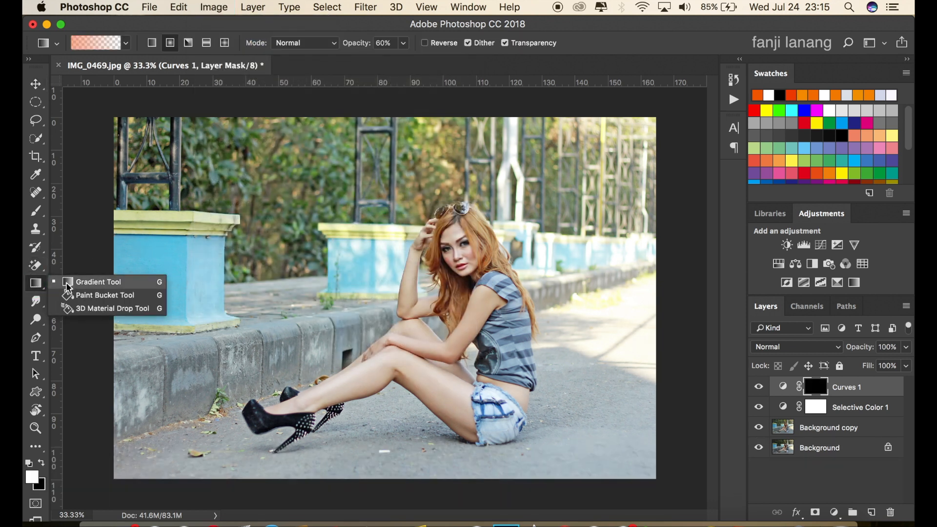
left_click(74, 283)
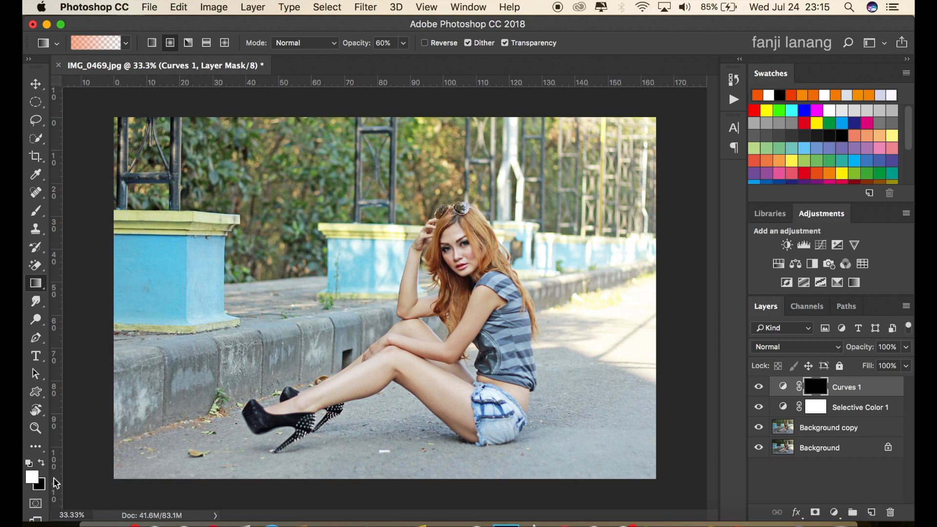
left_click(43, 463)
left_click(43, 463)
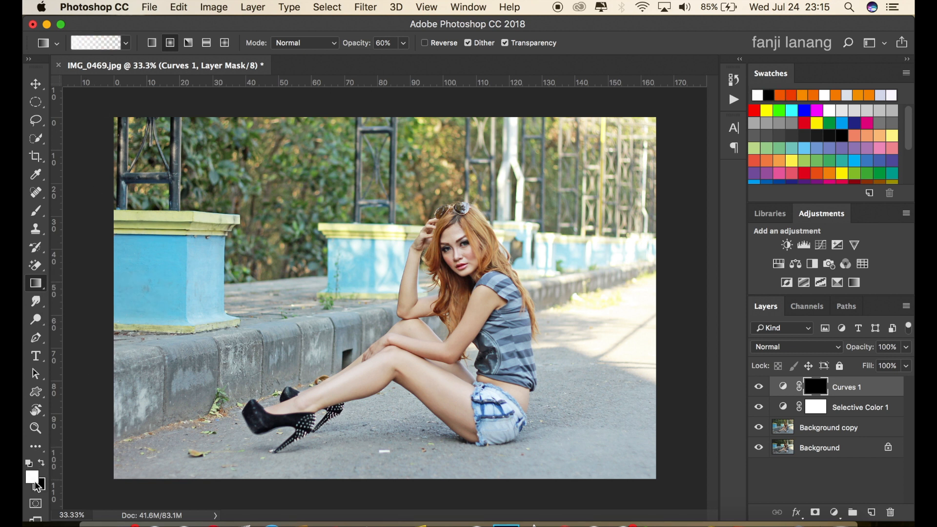
left_click(42, 466)
left_click(42, 466)
left_click(404, 42)
mouse_move(402, 59)
left_mouse_down()
mouse_move(450, 69)
mouse_move(420, 84)
mouse_move(408, 50)
mouse_move(416, 79)
mouse_move(452, 64)
mouse_move(386, 59)
left_mouse_up()
left_click(405, 45)
left_click_drag(460, 271, 483, 424)
left_click_drag(456, 282, 488, 408)
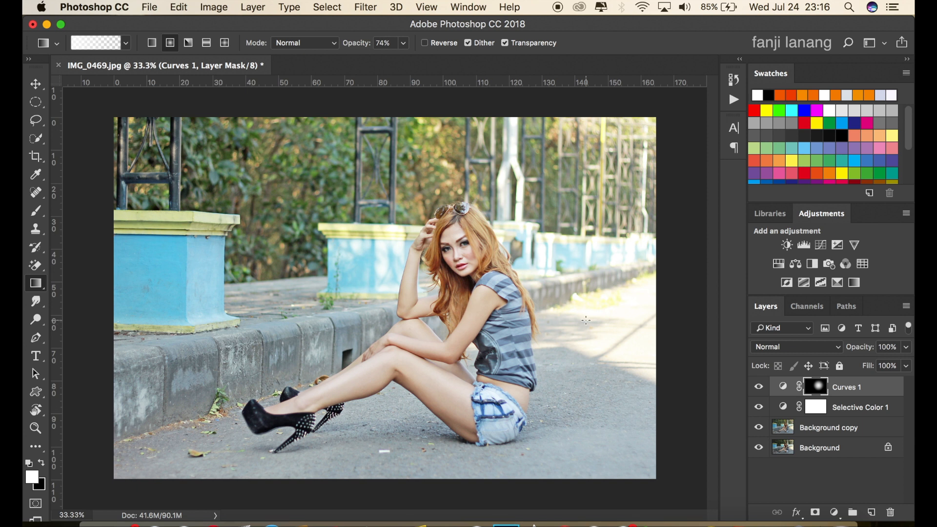
left_click(759, 387)
left_click(760, 387)
Add a second Curves layer with a midtone point at input 148, output 108, and the black point raised to output 65.
left_click(835, 512)
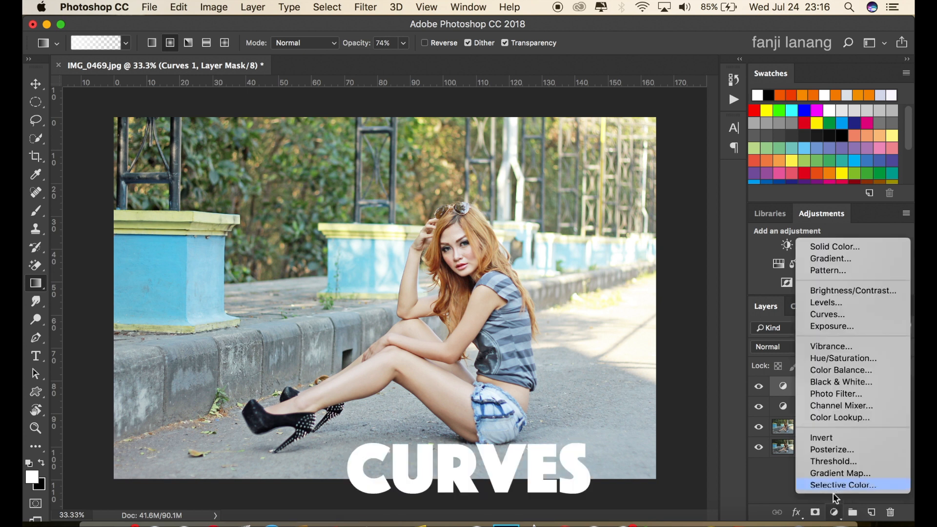
left_click(823, 318)
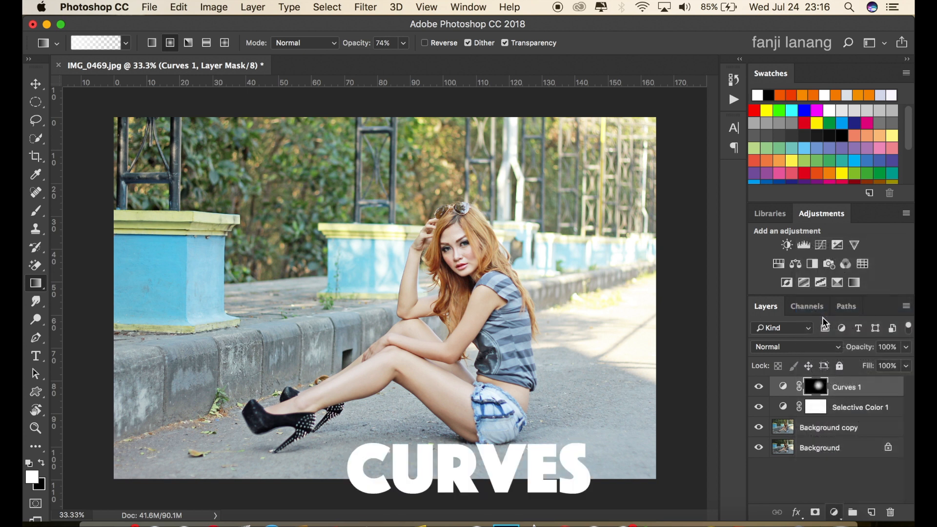
left_click_drag(728, 276, 743, 290)
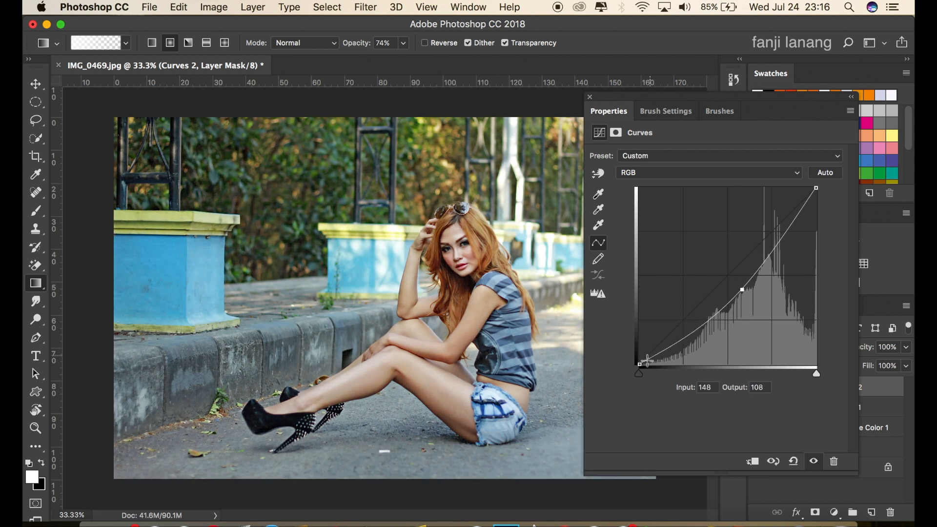
left_click_drag(639, 363, 625, 320)
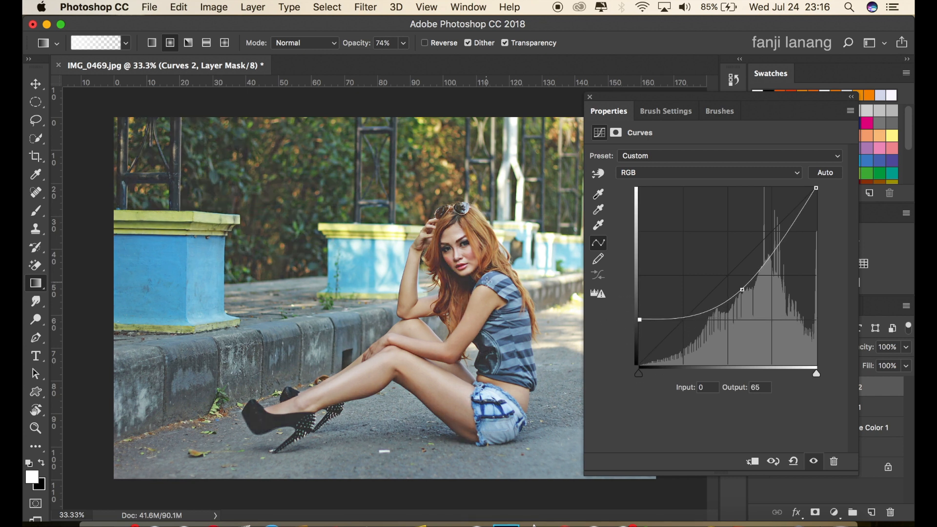
left_click(590, 99)
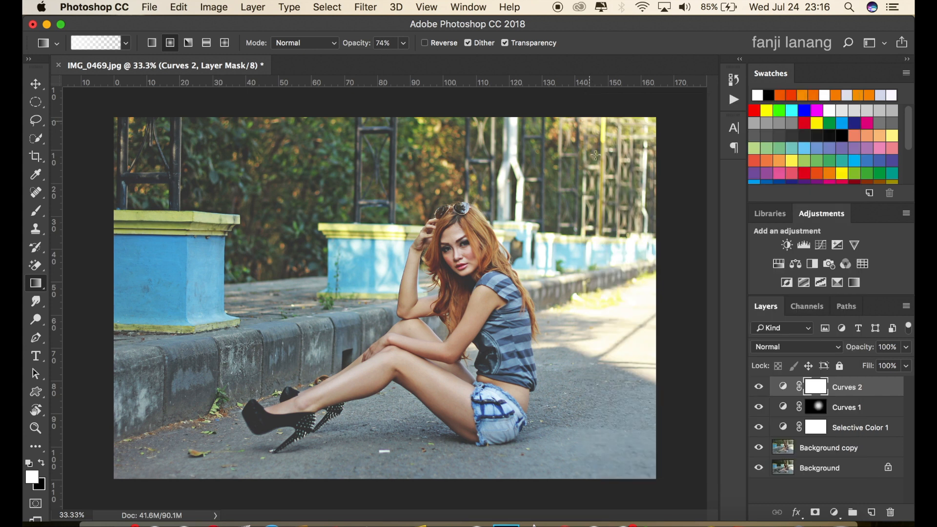
Add a third Curves adjustment layer with the RGB curve's midpoint raised to input 128, output 143.
left_click(834, 512)
left_click(836, 316)
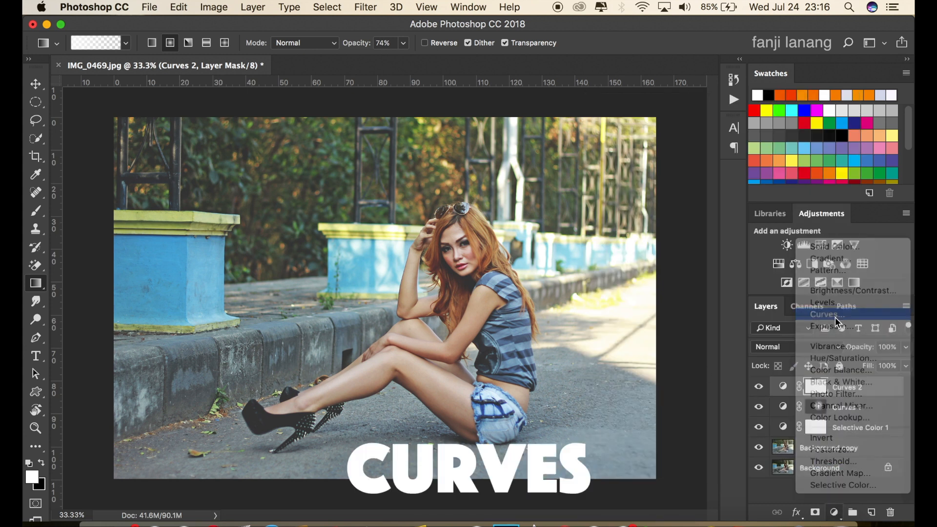
left_click_drag(729, 275, 729, 265)
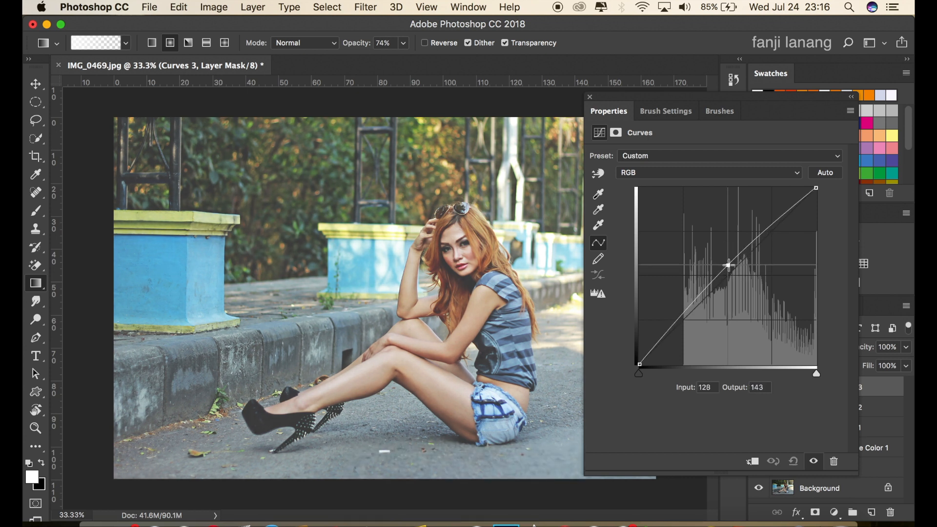
left_click(590, 97)
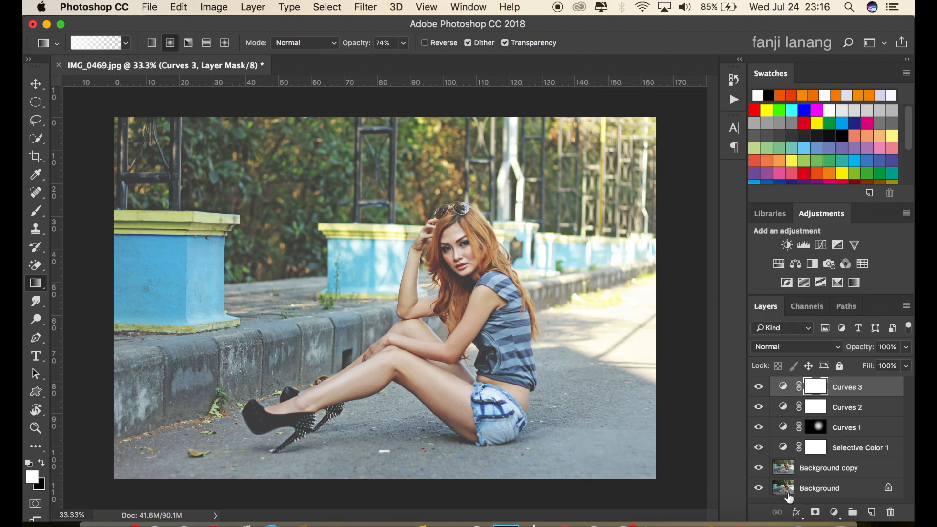
Add a Solid Color fill layer above the Curves layers with the hex colour 516570.
left_click(834, 512)
left_click(839, 248)
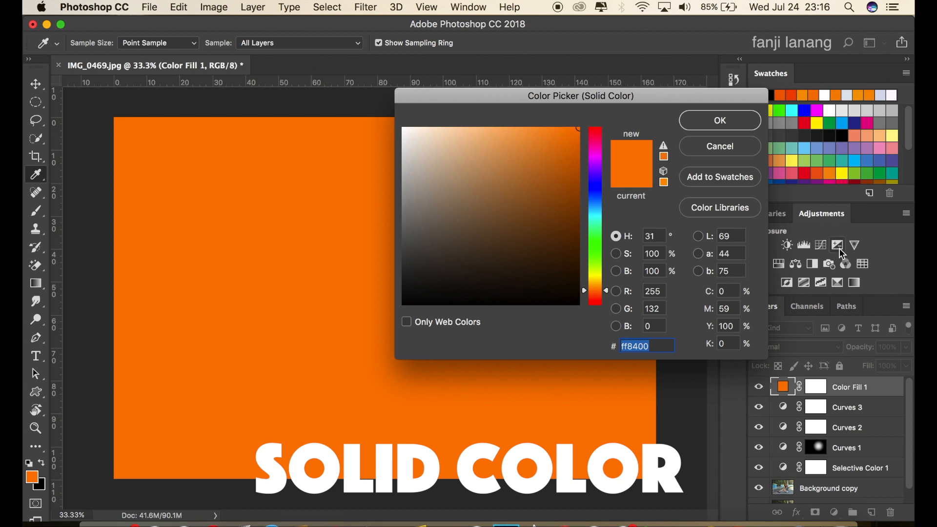
left_click(643, 346)
double_click(642, 346)
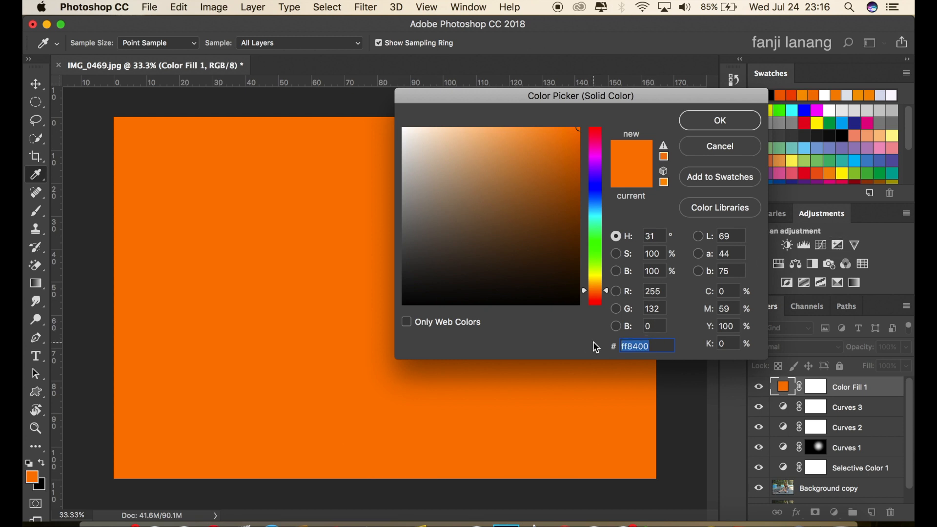
type("5")
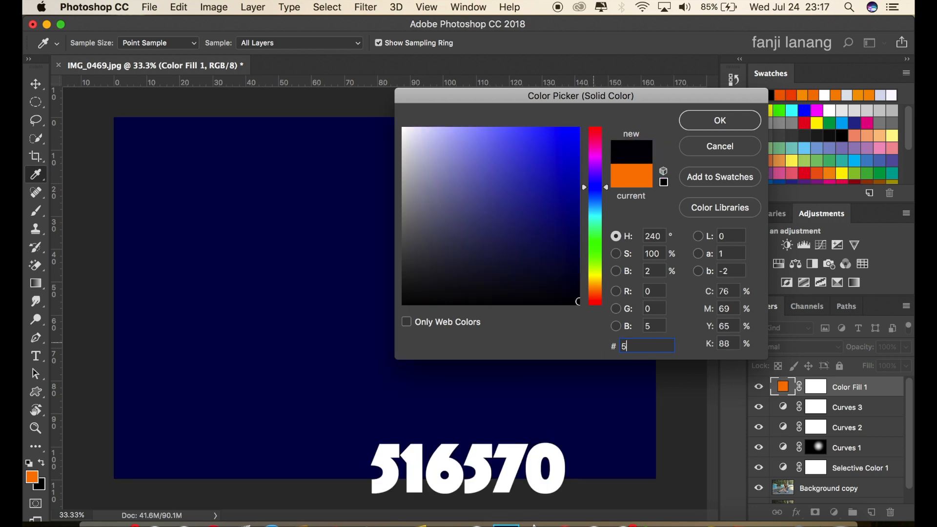
type("165")
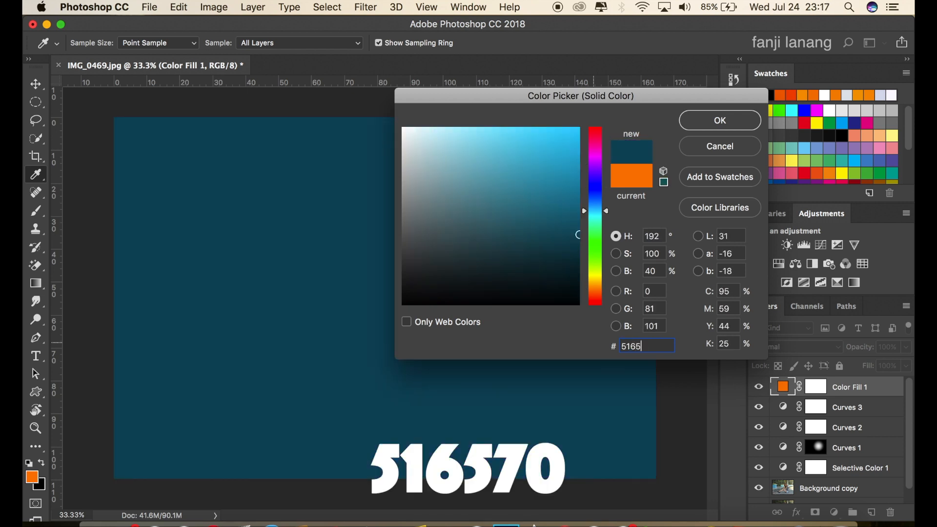
type("70")
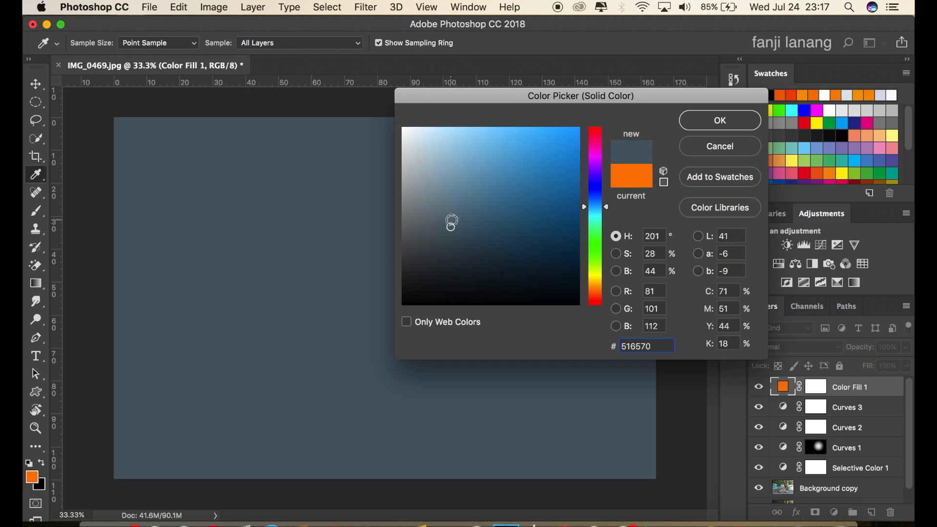
double_click(659, 347)
left_click(710, 131)
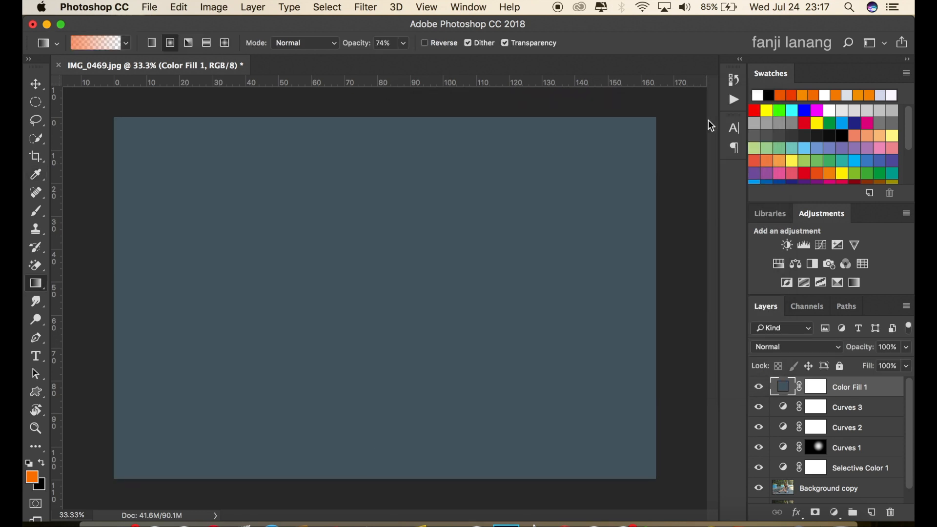
Set the colour fill layer's blend mode to Exclusion and lower its opacity to about 35%.
left_click(804, 344)
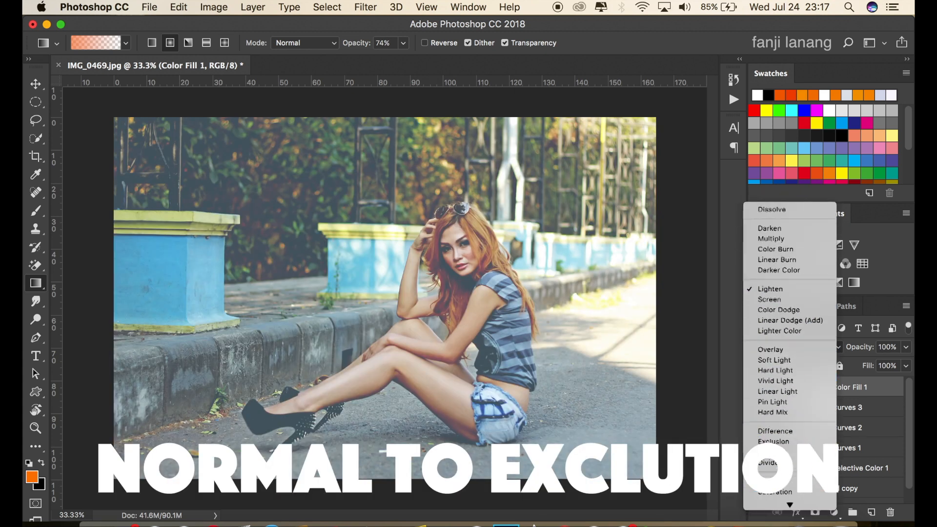
left_click(776, 447)
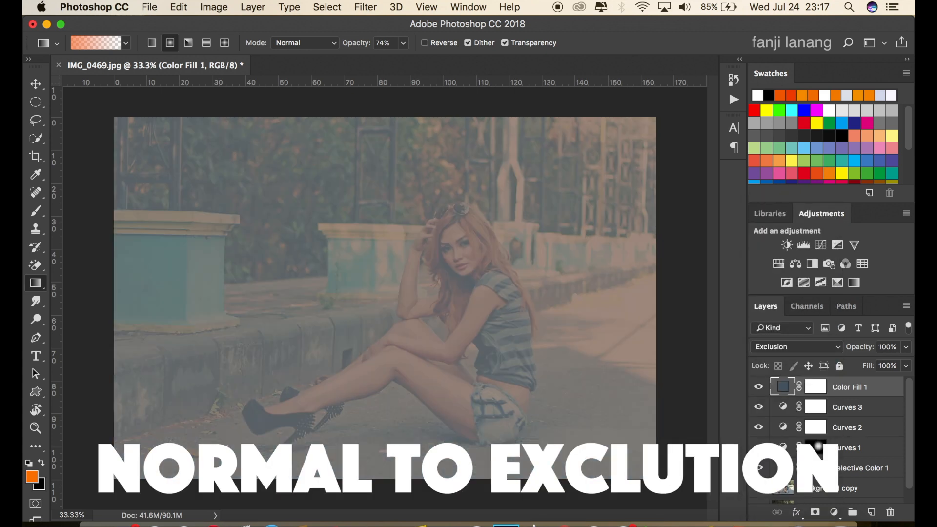
left_click(907, 348)
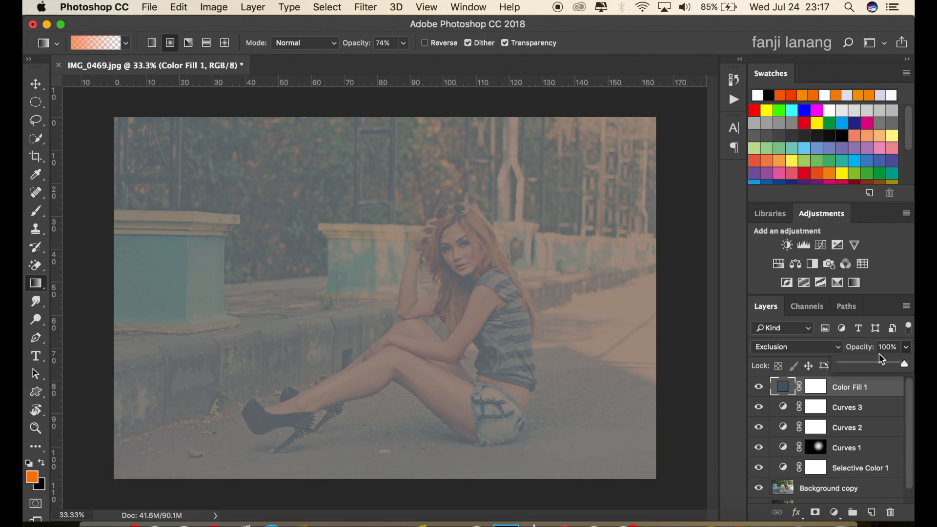
left_click_drag(867, 361, 866, 361)
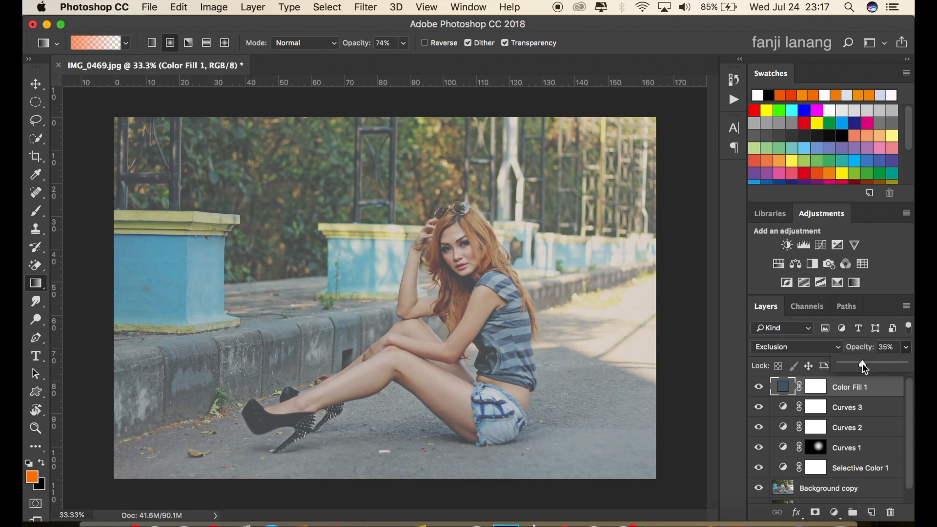
mouse_move(865, 367)
left_mouse_down()
mouse_move(888, 364)
mouse_move(867, 367)
left_mouse_up()
Add a new empty layer on top and set up the 500 px signature brush with white as the foreground colour.
left_click(878, 513)
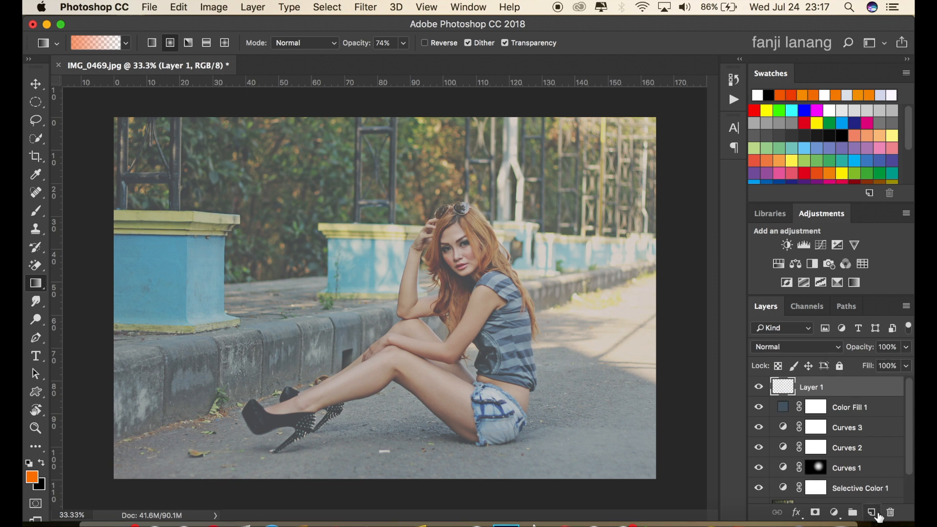
left_click(36, 211)
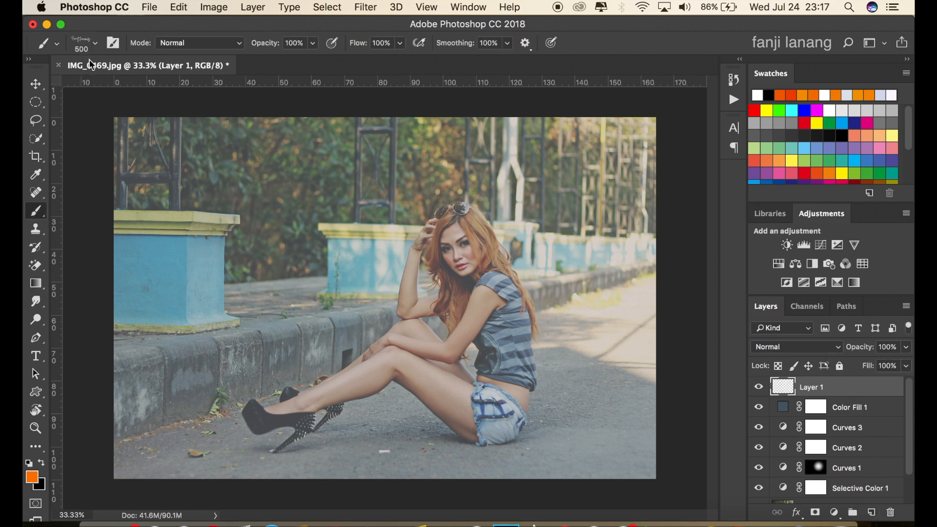
left_click(94, 43)
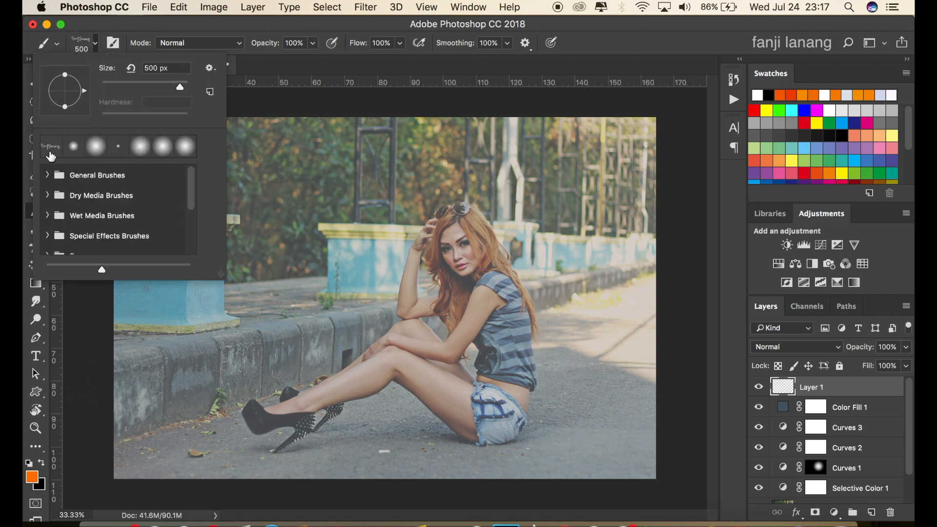
left_click(725, 62)
left_click(29, 463)
left_click(41, 463)
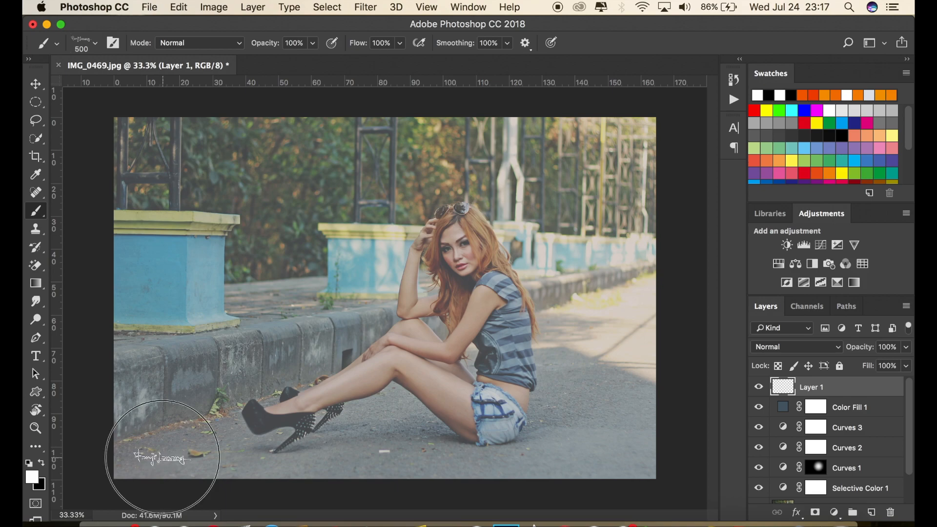